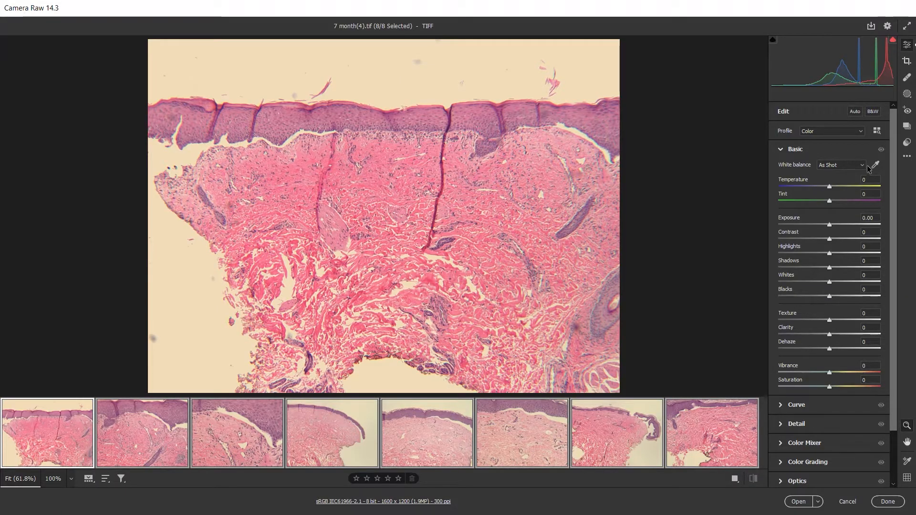
Neutralise the white balance of the selected images by sampling the blank gap in the tissue, and set the exposure to +0.15.
left_click(875, 166)
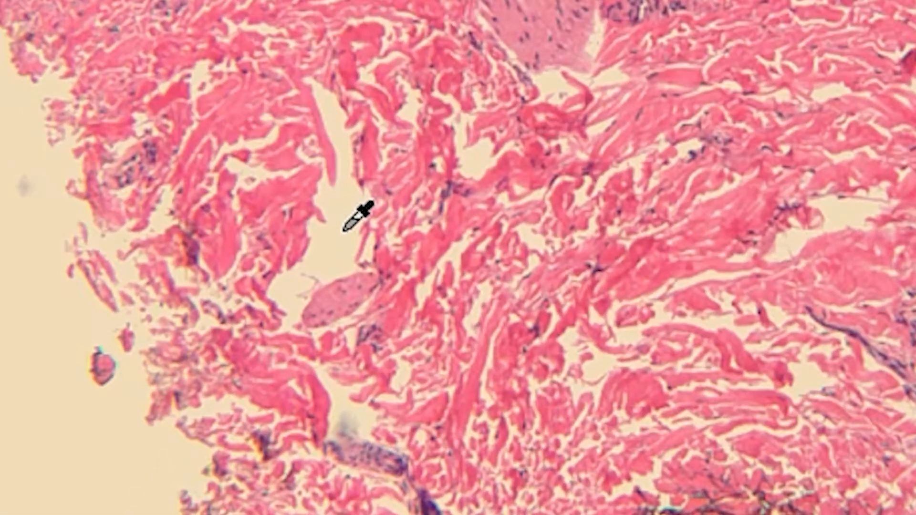
left_click(345, 230)
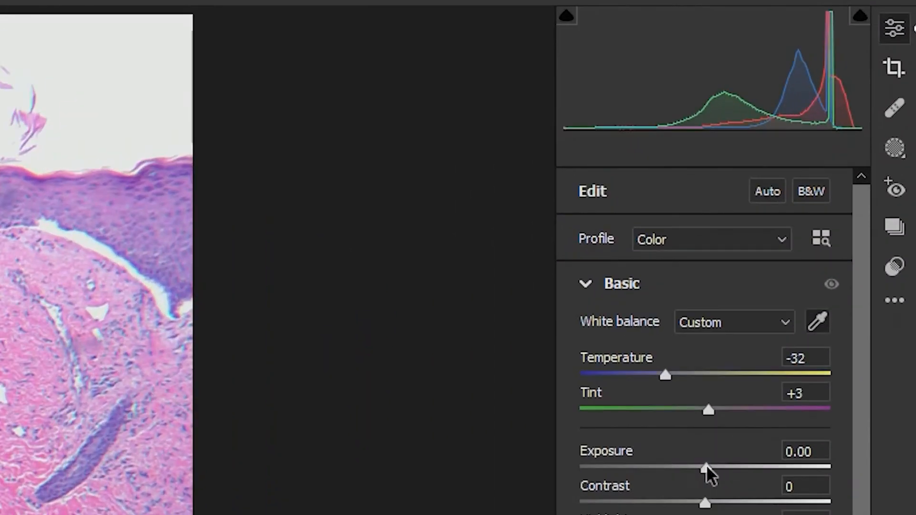
left_click_drag(830, 226, 836, 226)
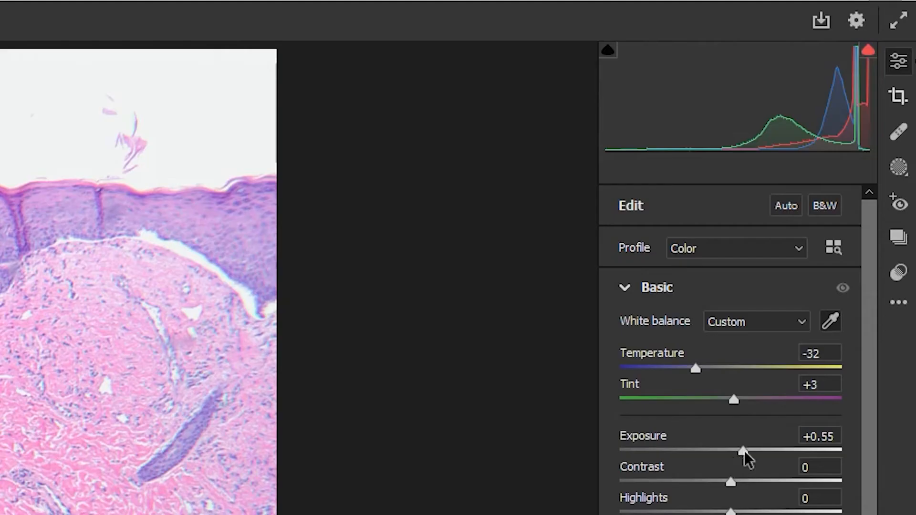
left_click_drag(746, 454, 736, 458)
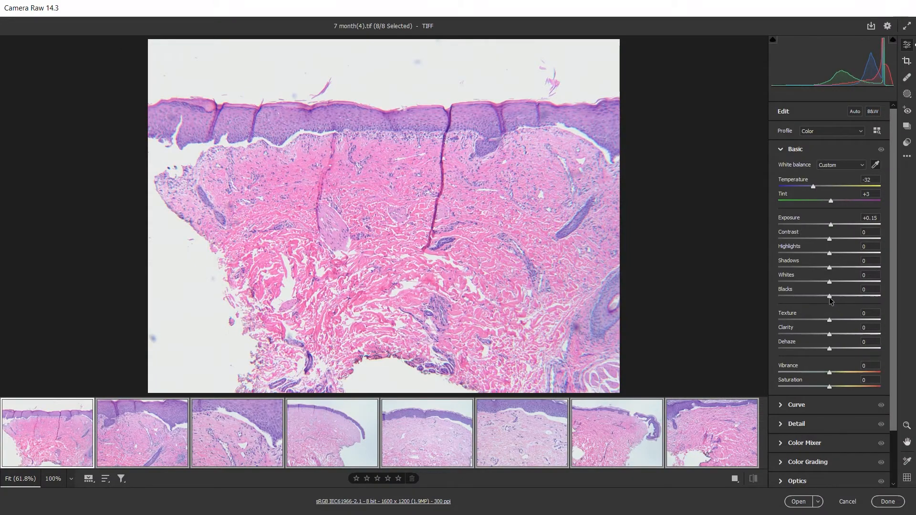
Lower the blacks to -51, using the histogram's shadow clipping warning as the limit.
left_click_drag(830, 300, 819, 299)
left_click_drag(704, 462, 667, 478)
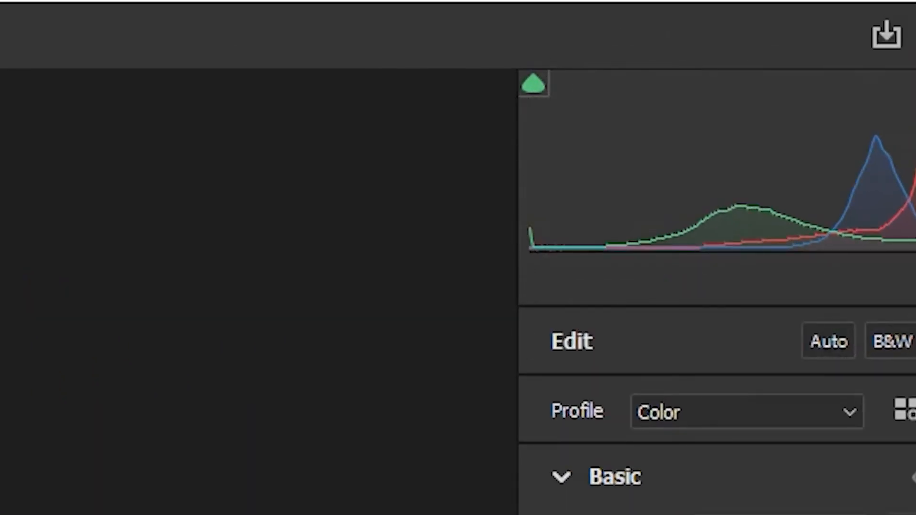
left_click_drag(698, 496, 709, 499)
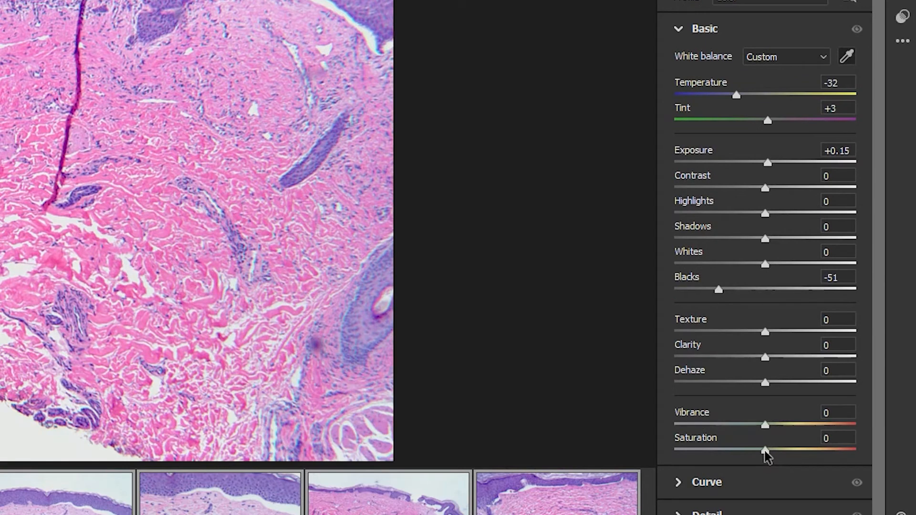
Try the saturation at +100 and -100 on the selected images, and return it to about zero.
left_click_drag(764, 450, 865, 441)
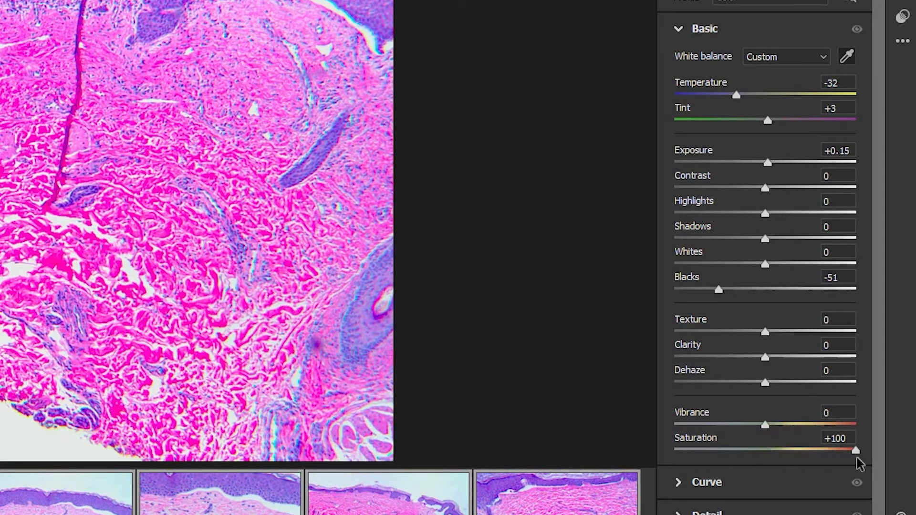
left_click_drag(855, 451, 754, 451)
left_click_drag(704, 475, 654, 476)
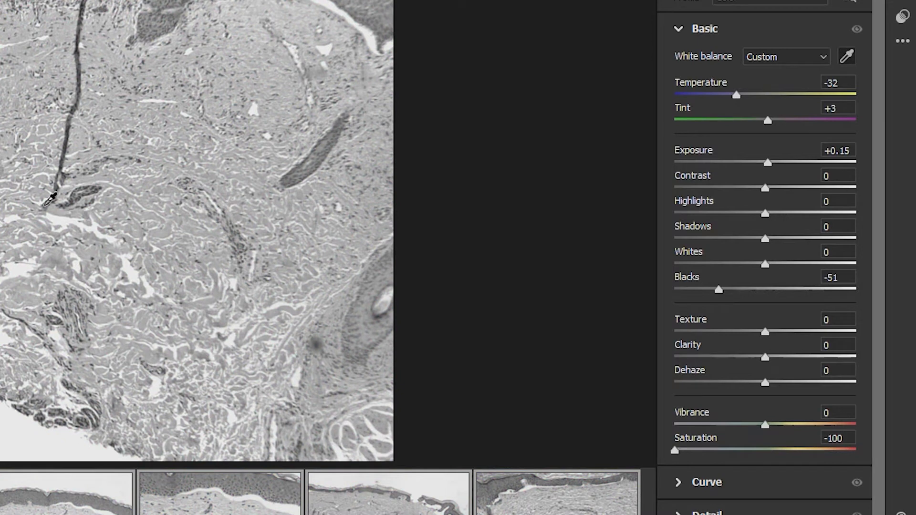
left_click_drag(677, 452, 769, 453)
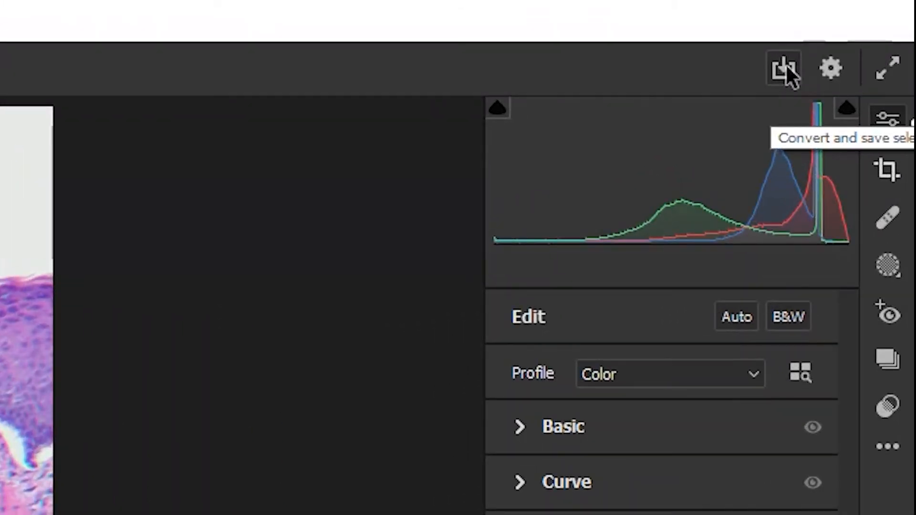
Start converting and saving the selected images, with the folder C:\temp\ as the destination.
left_click(785, 64)
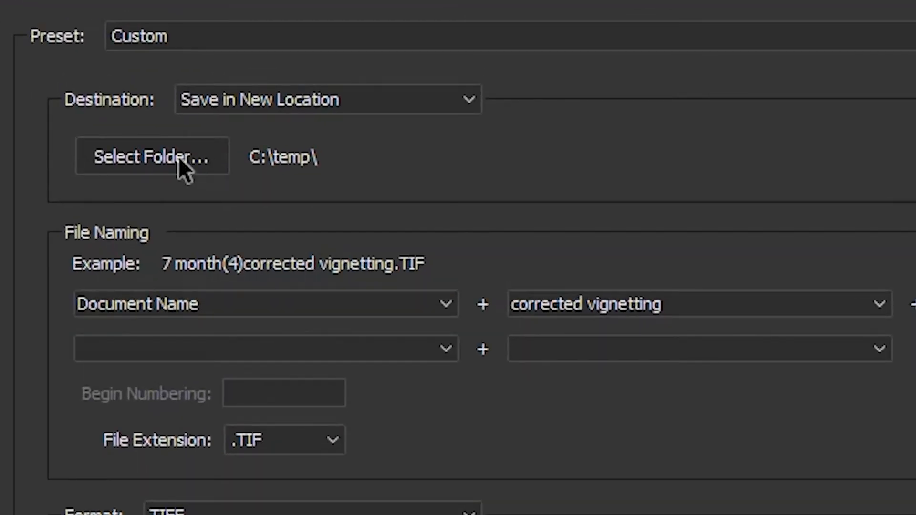
left_click(171, 174)
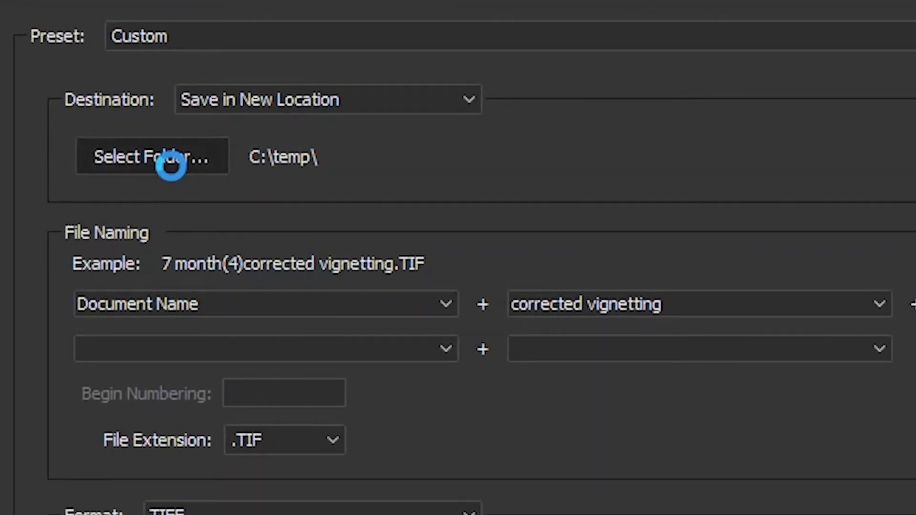
left_click_drag(441, 513, 390, 206)
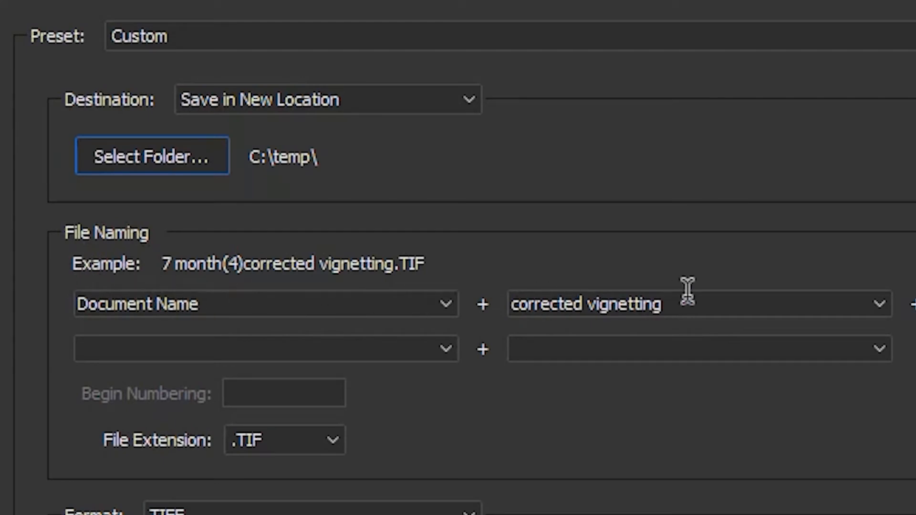
Set the text that follows the document name in the output file names to "corrected sharpened".
left_click_drag(687, 299, 356, 319)
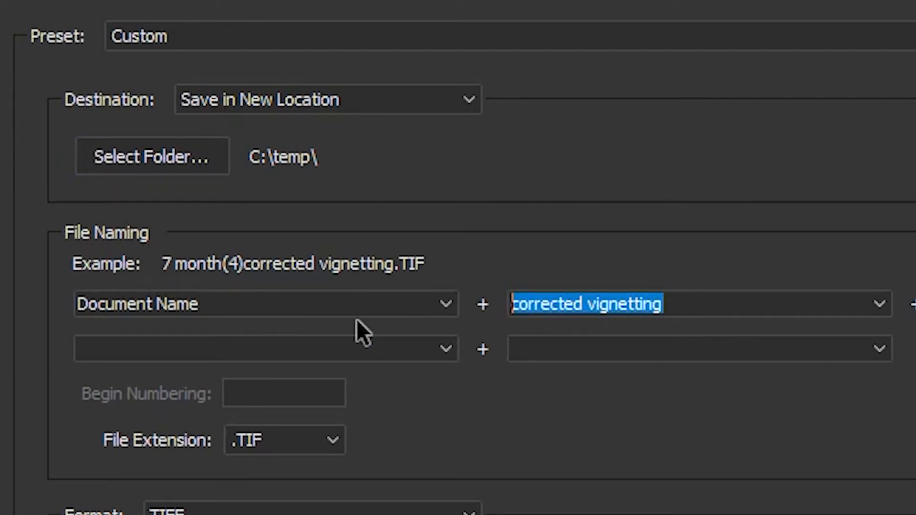
type("corre")
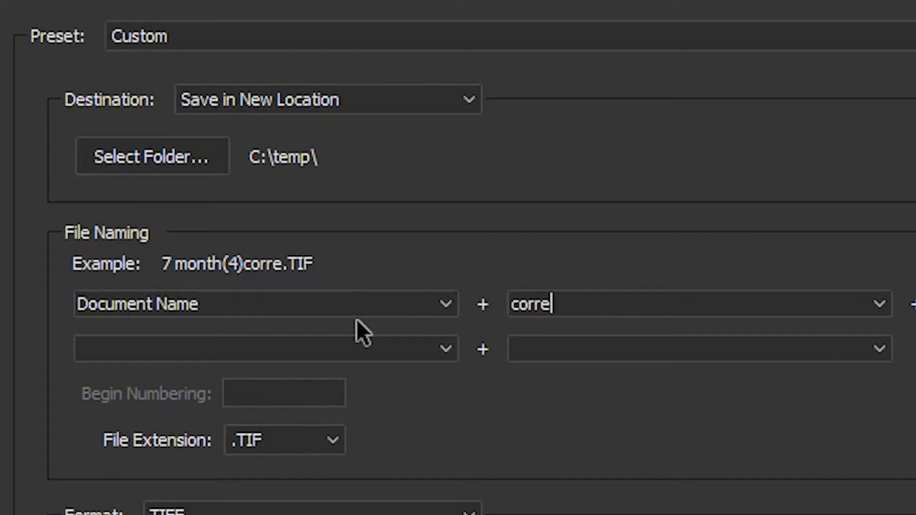
type("ctedf")
key("BackSpace")
key("BackSpace")
type("shar")
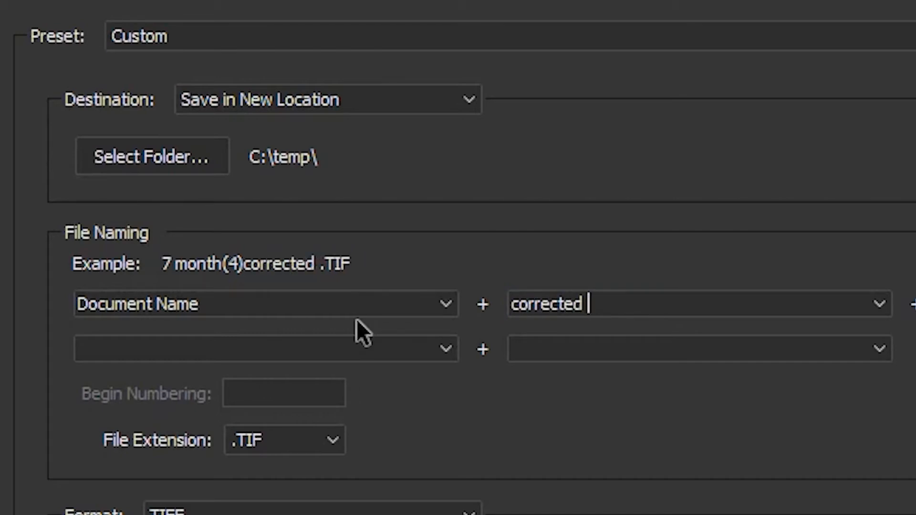
type("pened")
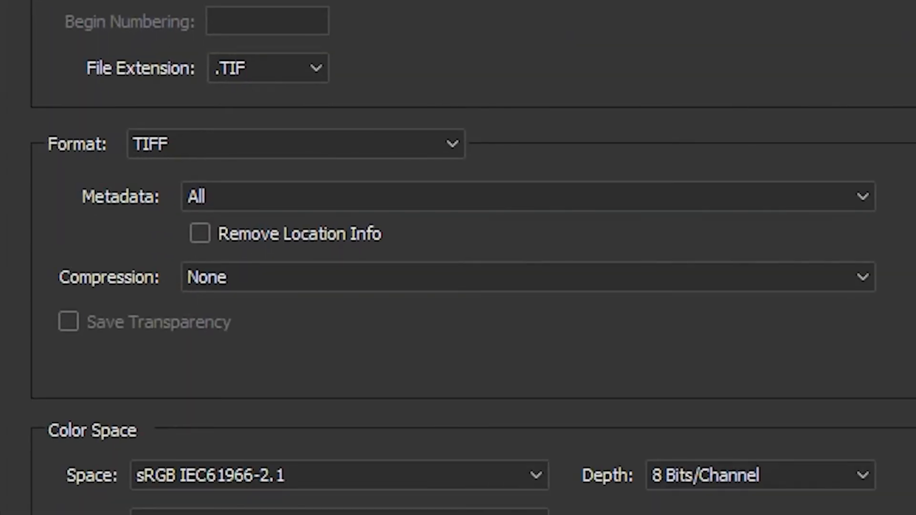
Set the output file extension to .JPG in JPEG format with Maximum (10-12) quality.
left_click(314, 70)
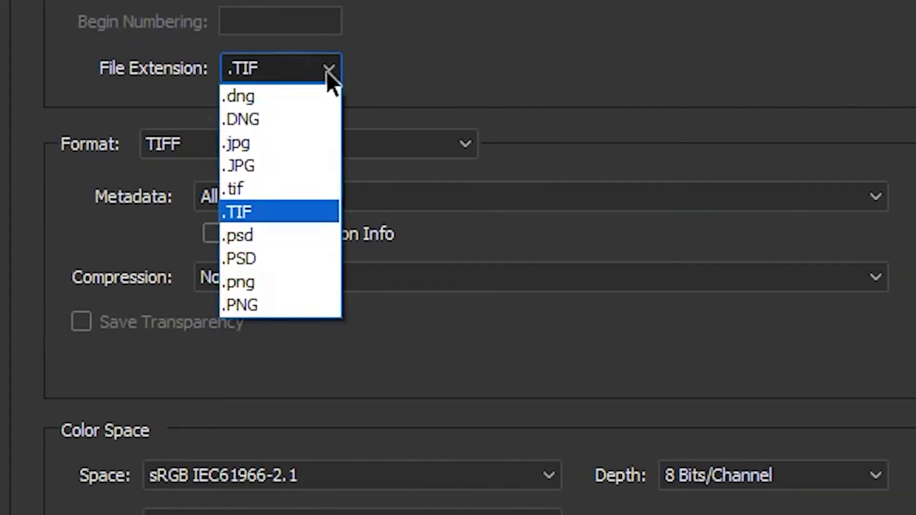
left_click(313, 217)
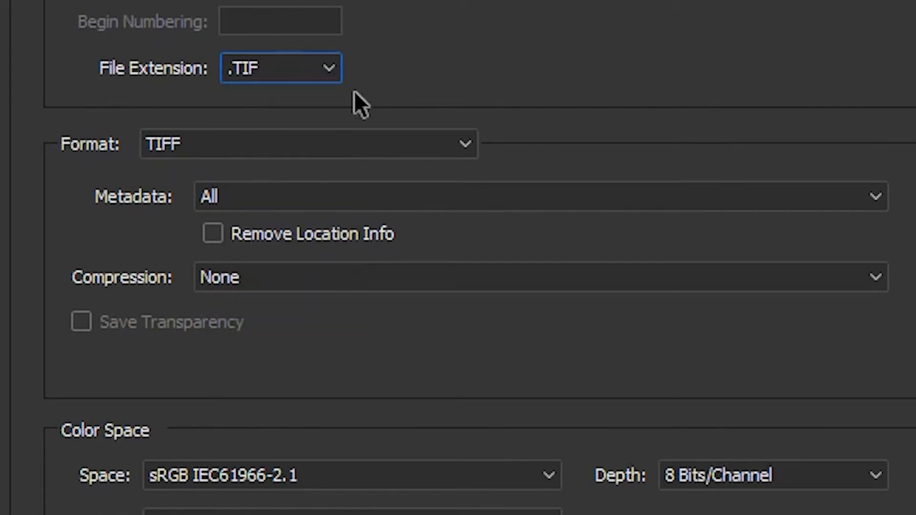
left_click(327, 67)
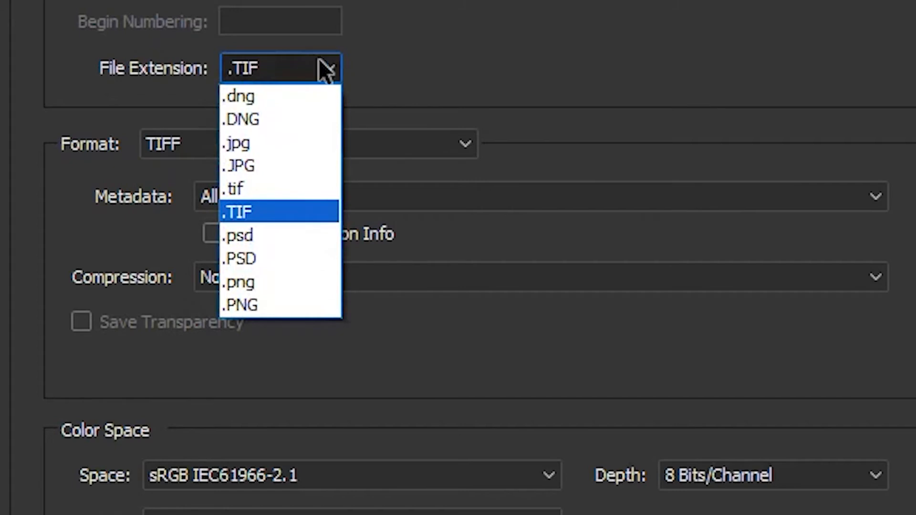
left_click(297, 171)
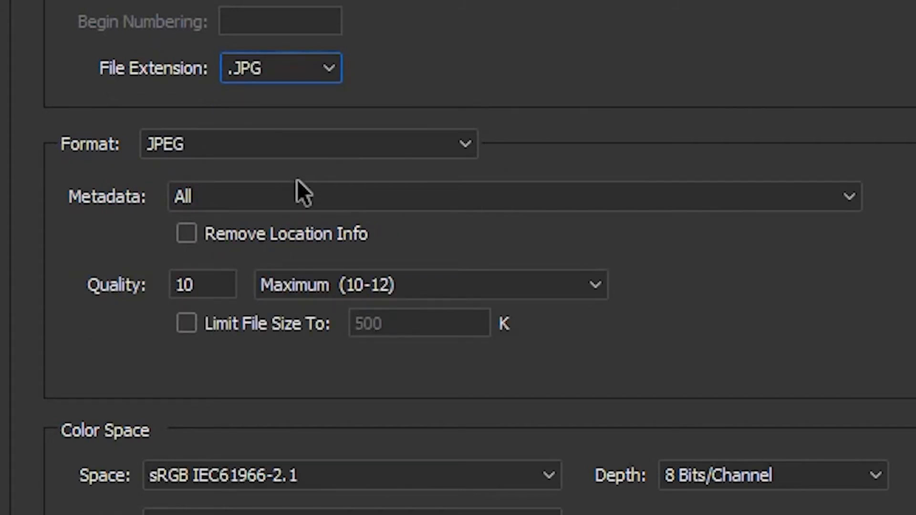
left_click(529, 288)
left_click(443, 376)
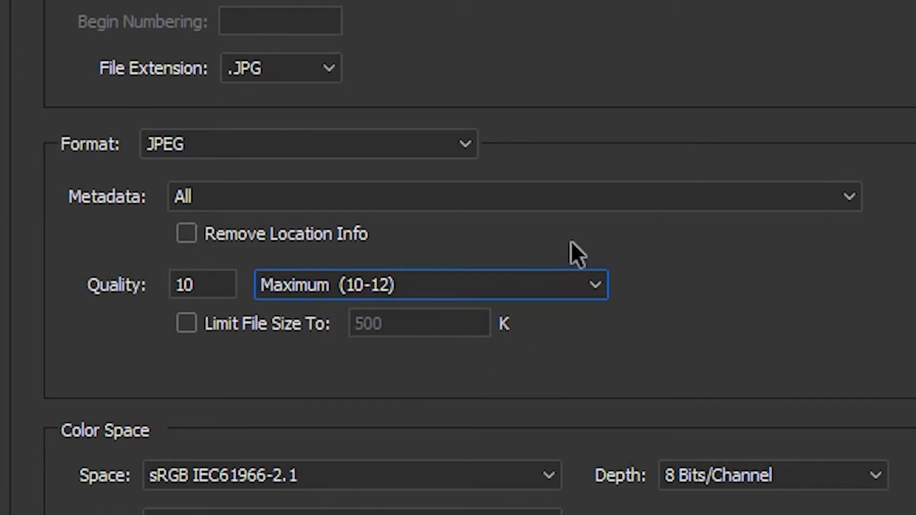
left_click(327, 71)
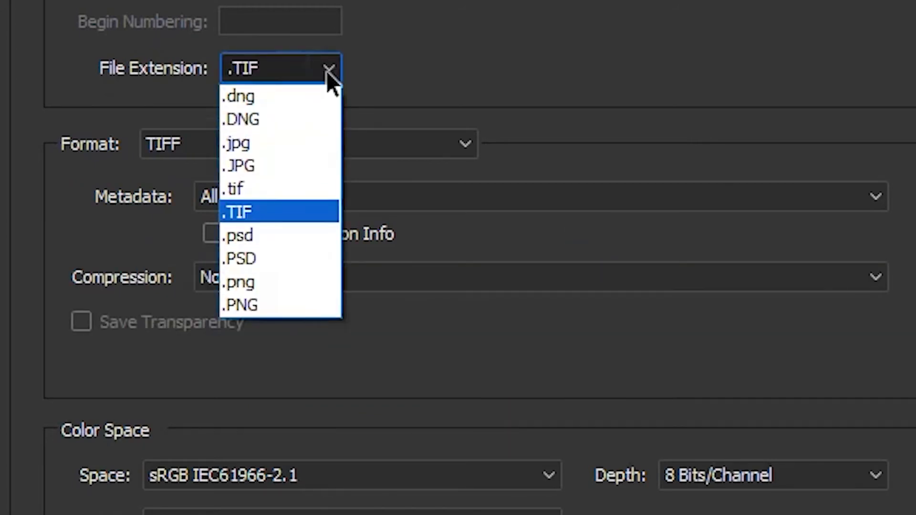
left_click(313, 216)
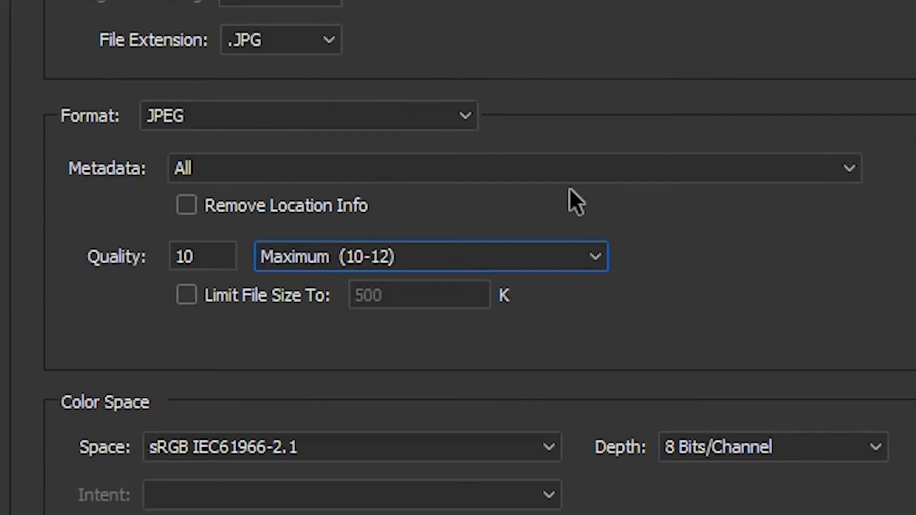
Choose sRGB IEC61966-2.1 as the output color space with a depth of 8 Bits/Channel.
scroll(569, 189, "down", 6)
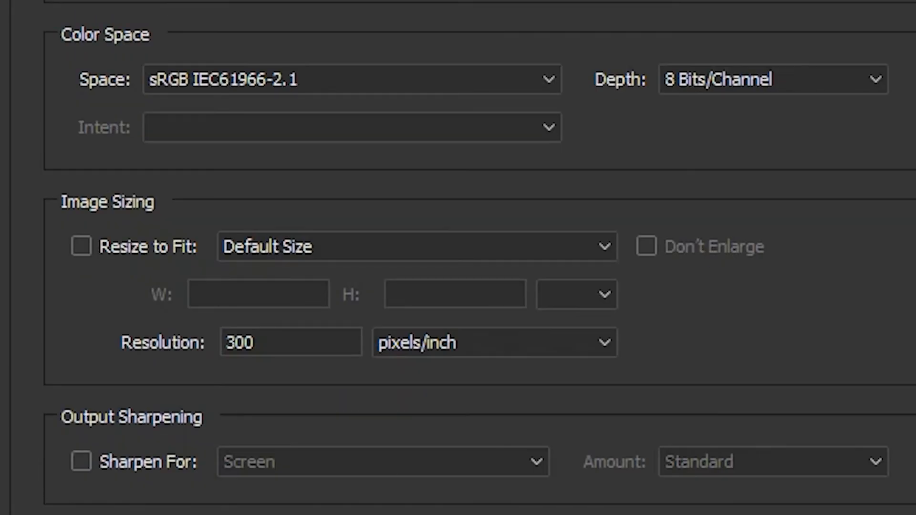
left_click(552, 79)
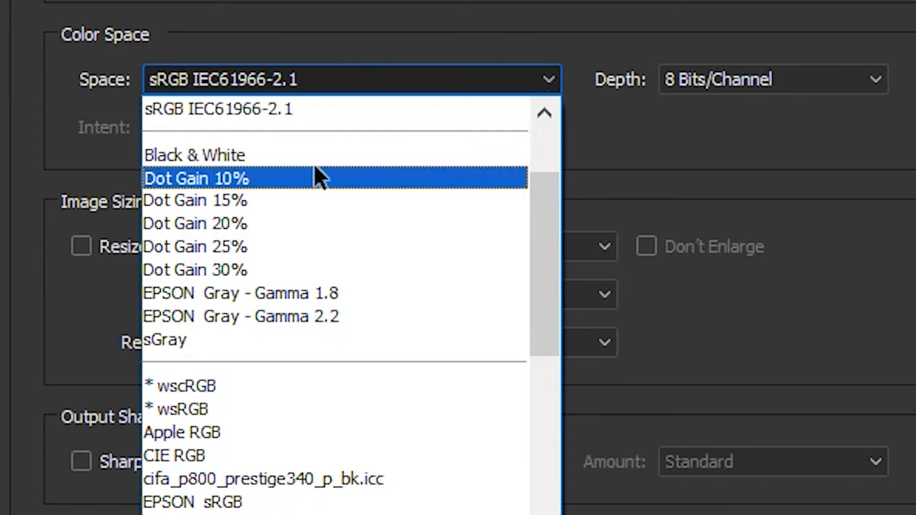
left_click(253, 100)
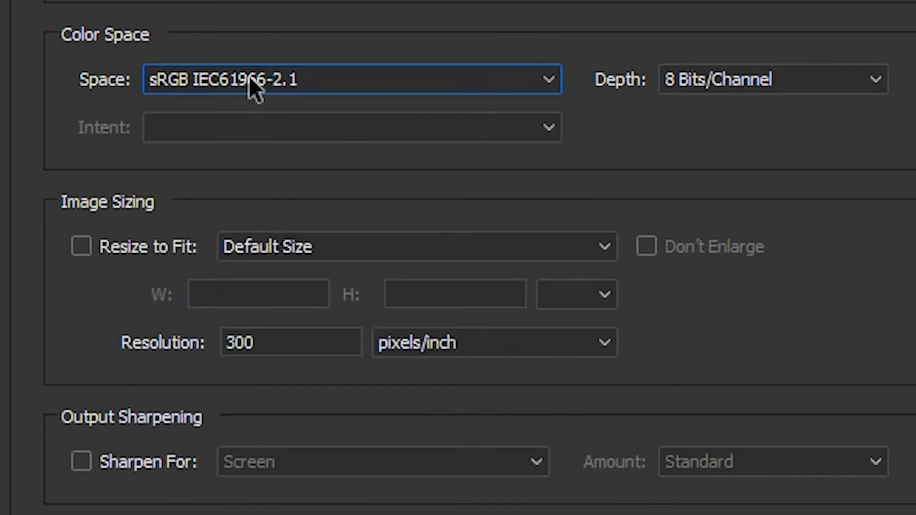
left_click(822, 78)
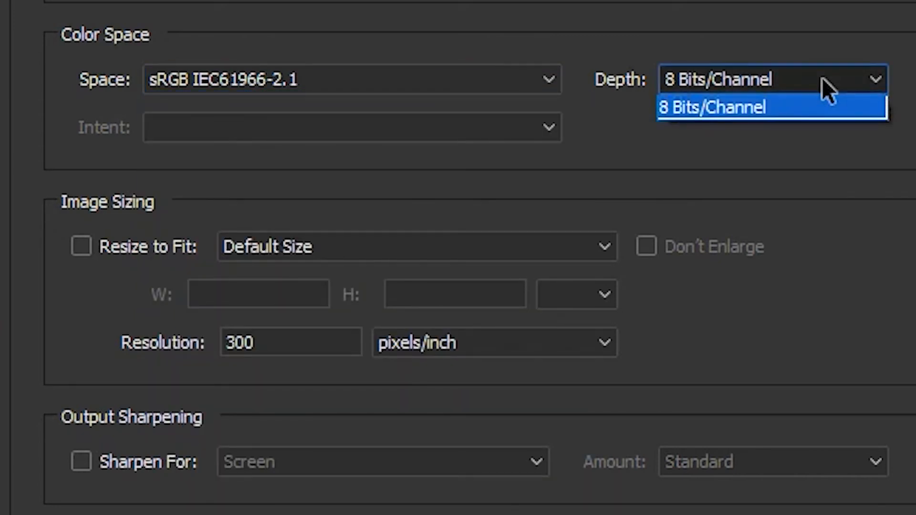
left_click(835, 105)
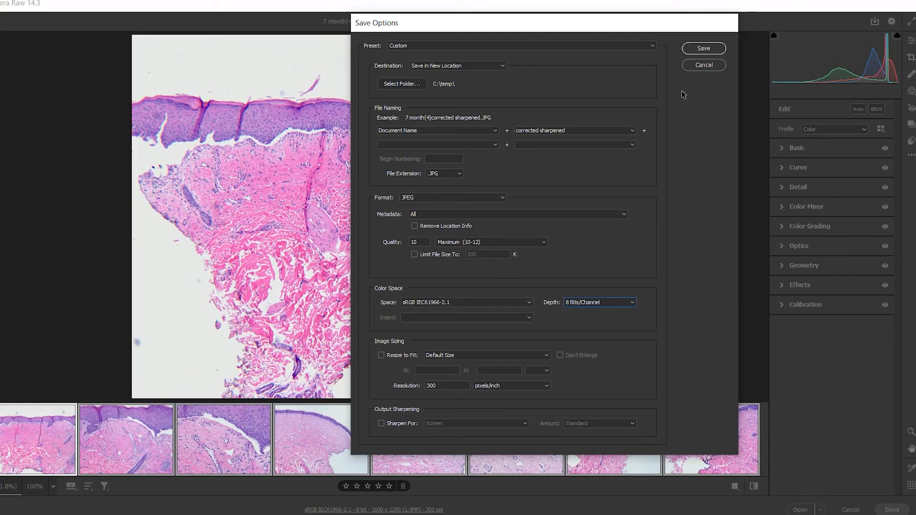
Save the images with the chosen options and cancel out of Camera Raw.
left_click(704, 49)
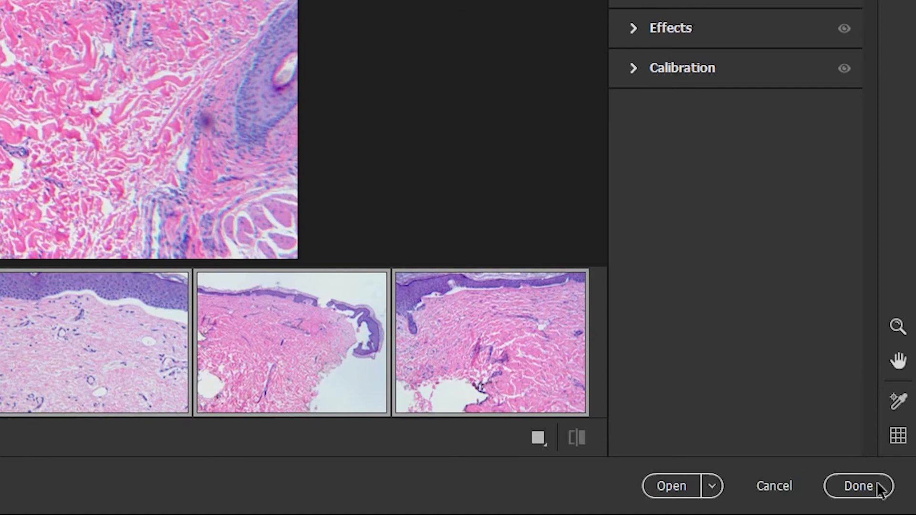
left_click(775, 486)
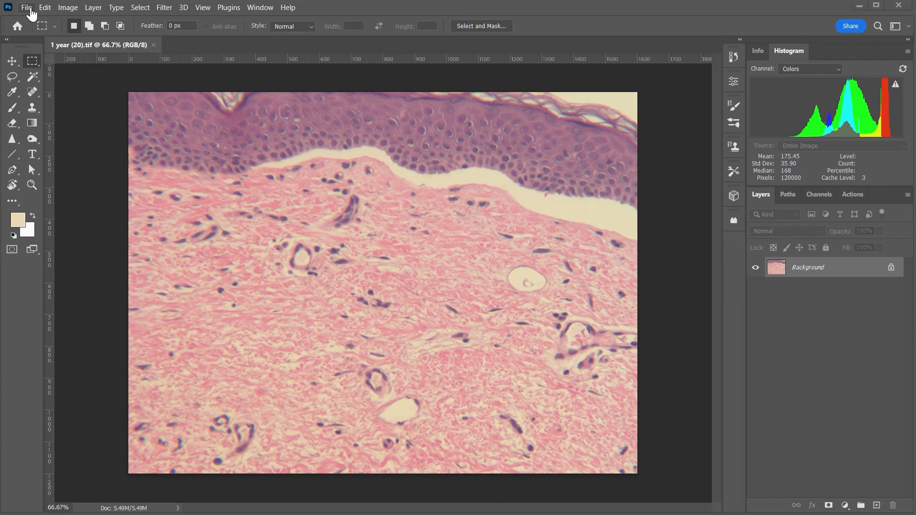
In Photoshop, open the file "1 year (20)corrected sharpened.JPG" from the C:\temp folder.
left_click(27, 7)
left_click(50, 31)
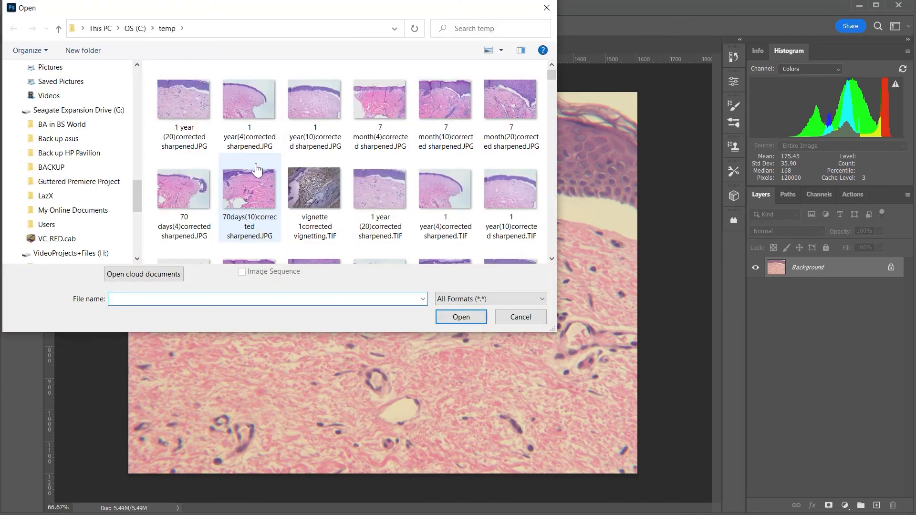
left_click(208, 127)
left_click(448, 317)
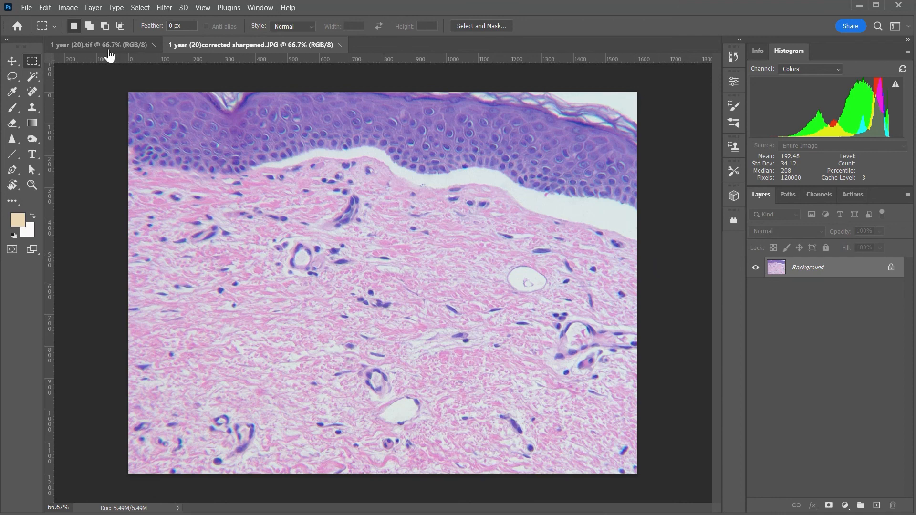
Compare the original 1 year (20).tif with its corrected JPG version by switching between the two documents.
left_click(105, 47)
left_click(220, 46)
left_click(136, 46)
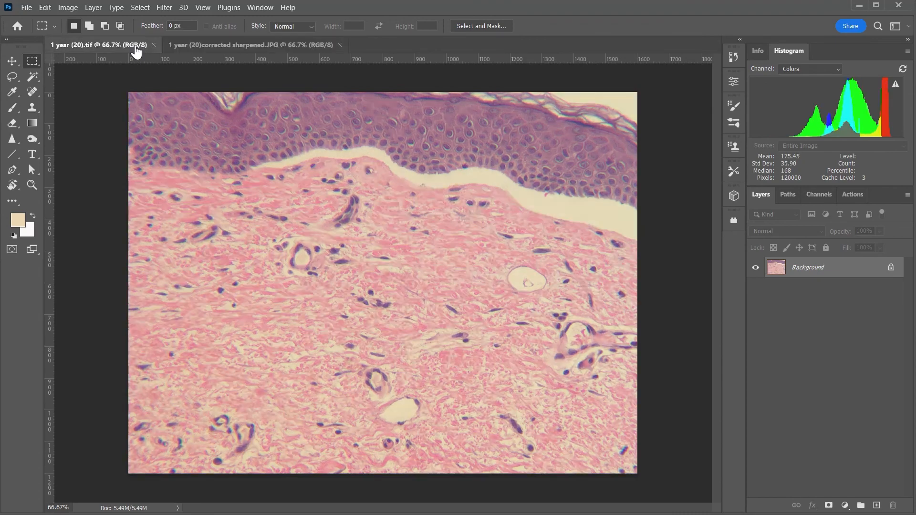